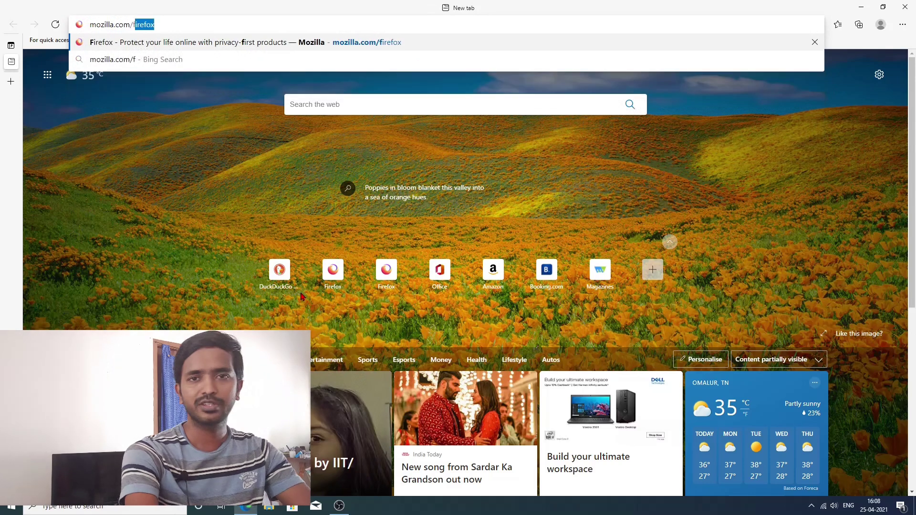
# Step: Go to mozilla.com/firefox and download the Firefox installer
pyautogui.press('Return')
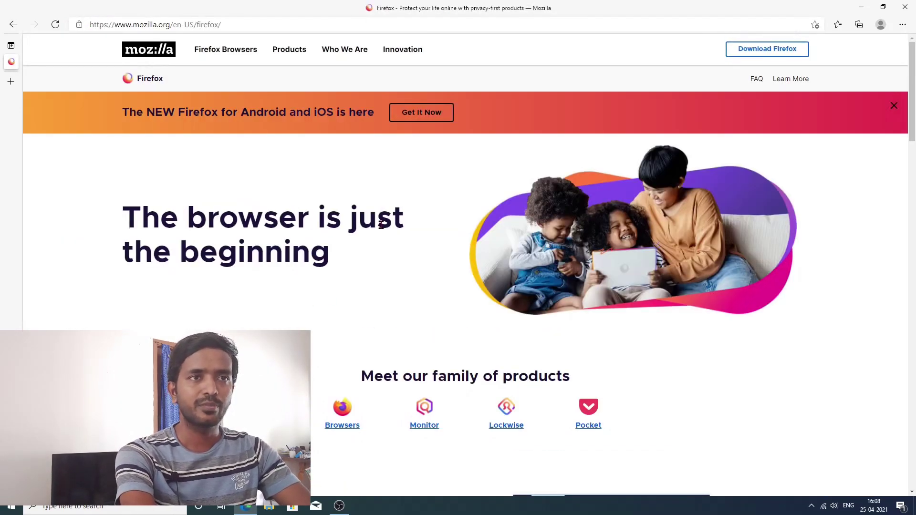
pyautogui.click(759, 55)
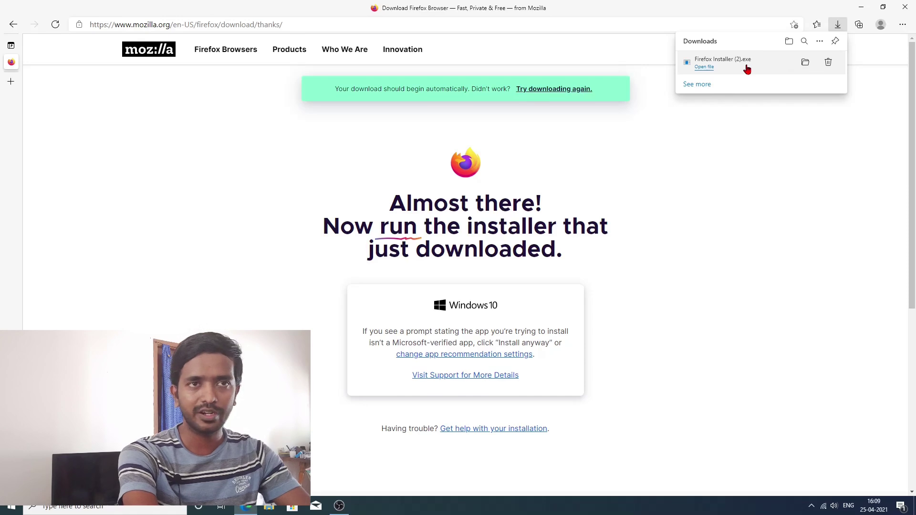
# Step: Close the current browser, launch Firefox and decline making it the default browser for now
pyautogui.click(906, 7)
pyautogui.press('super')
pyautogui.write('firefox')
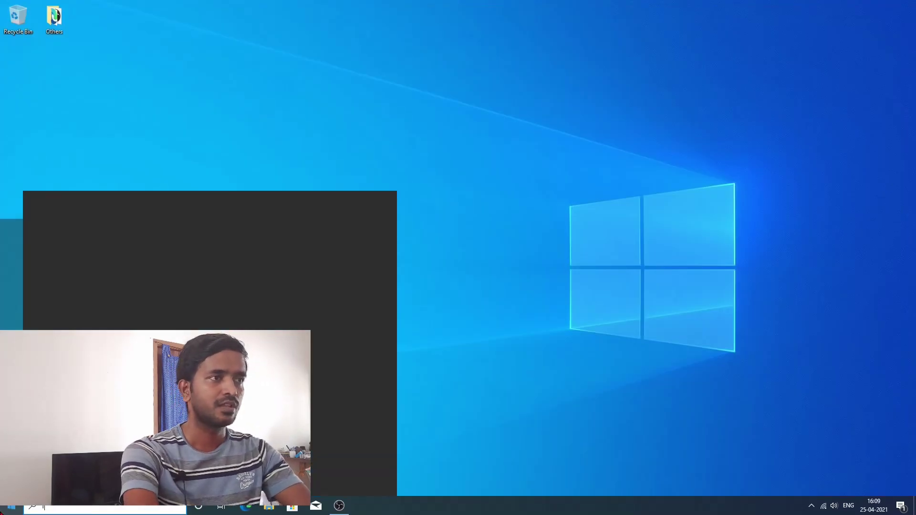
pyautogui.press('Return')
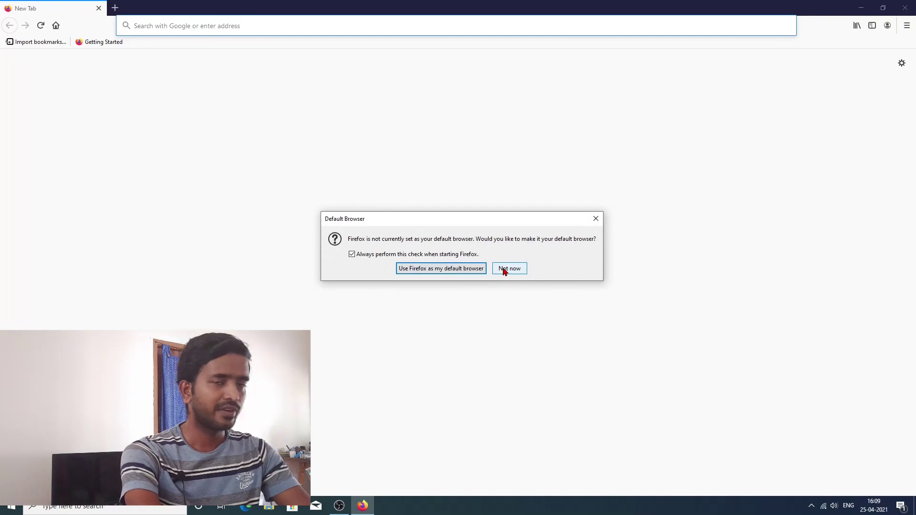
pyautogui.click(504, 271)
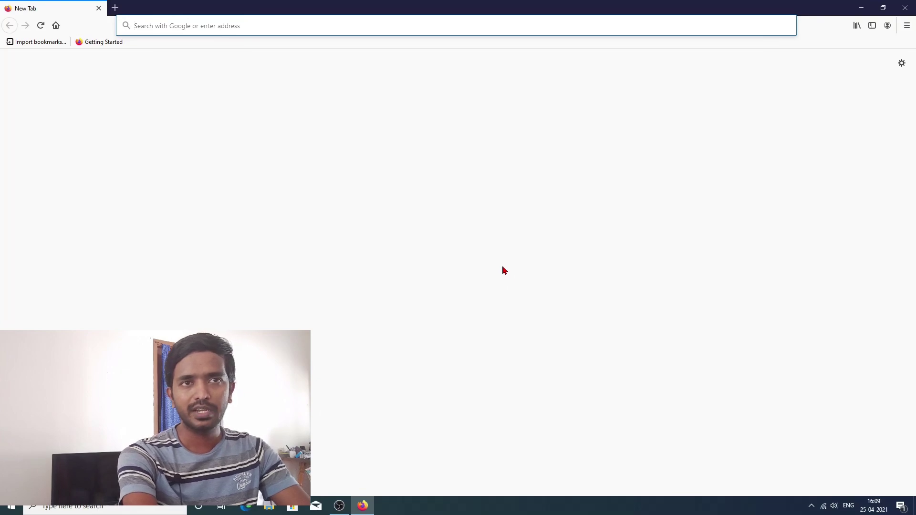
# Step: Open Firefox's Add-ons and Themes manager
pyautogui.click(908, 27)
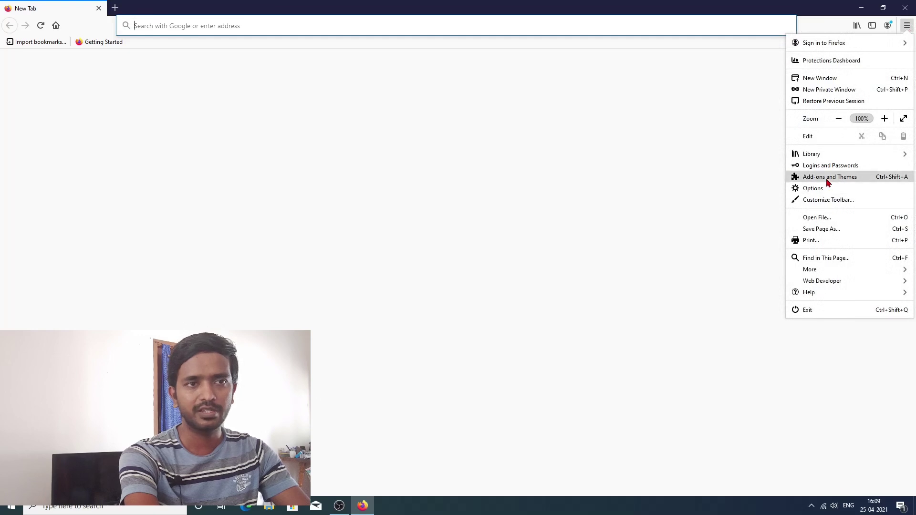
pyautogui.click(657, 188)
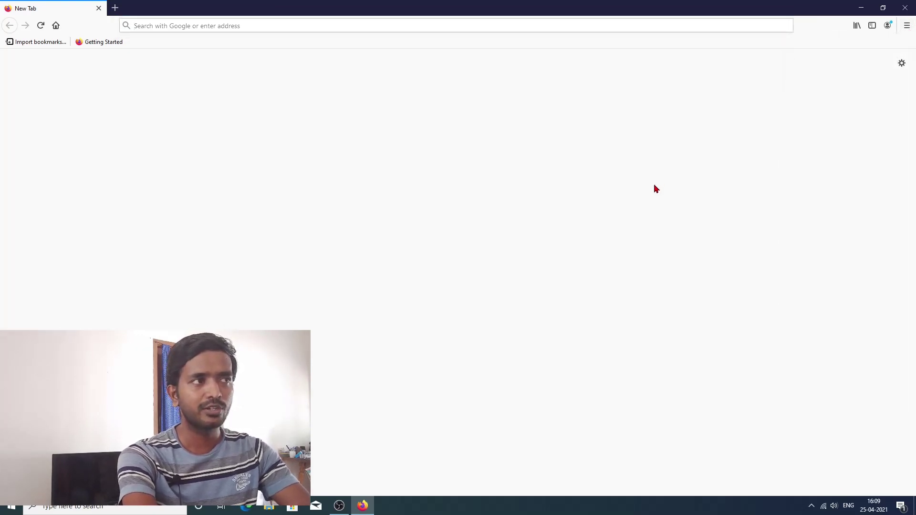
pyautogui.press('alt')
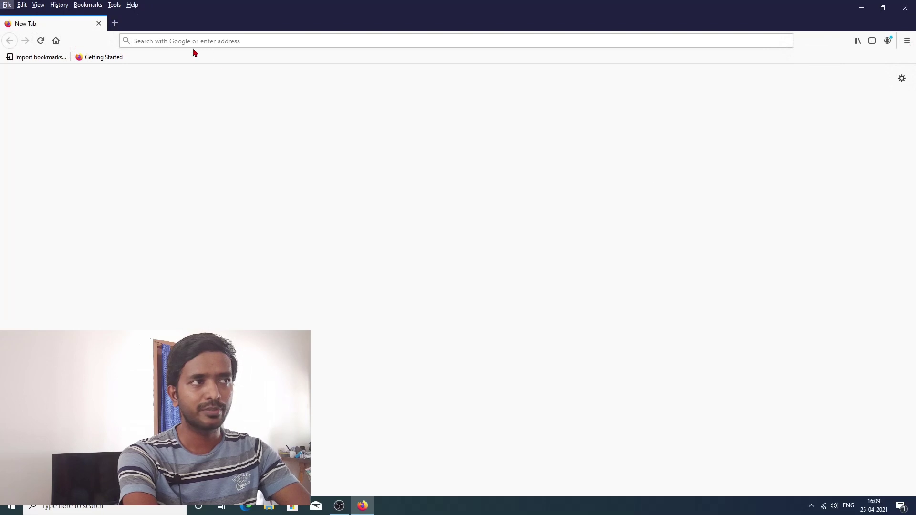
pyautogui.click(115, 5)
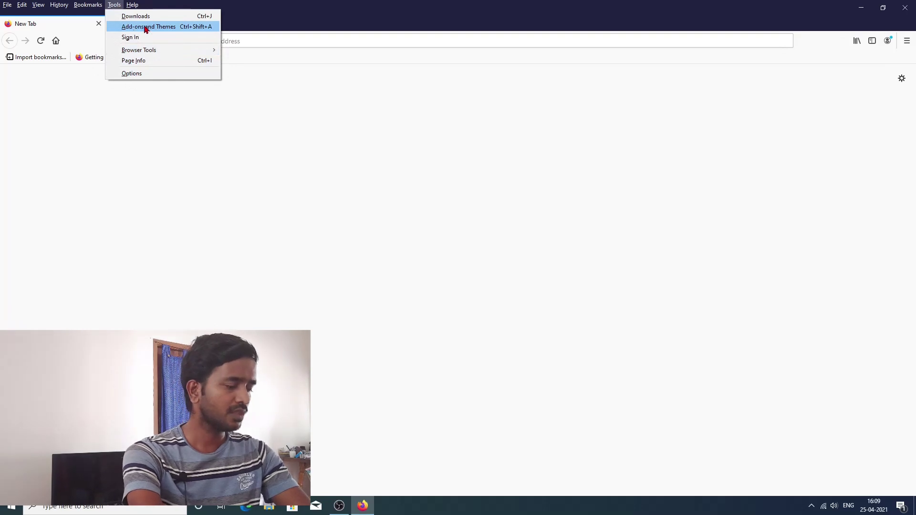
pyautogui.click(234, 224)
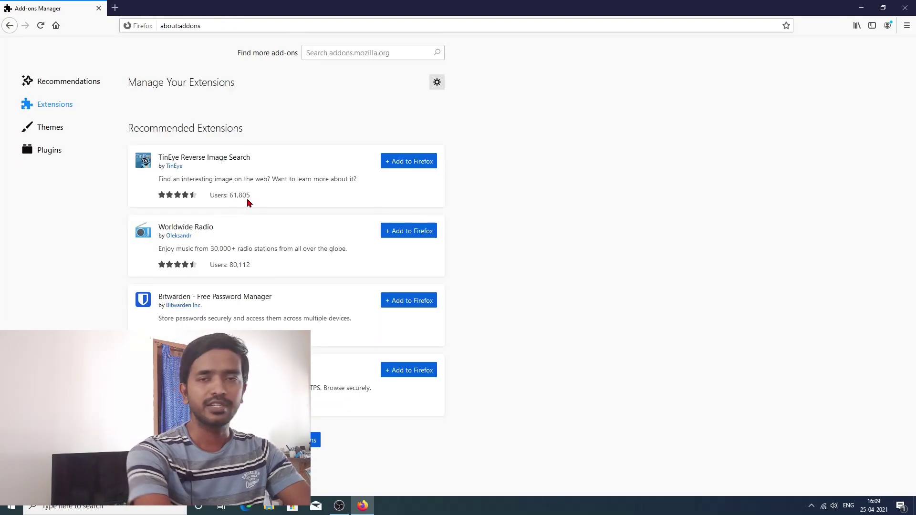
# Step: Search the add-ons site for "ant vidoe" and open the Ant Video Downloader page
pyautogui.click(329, 53)
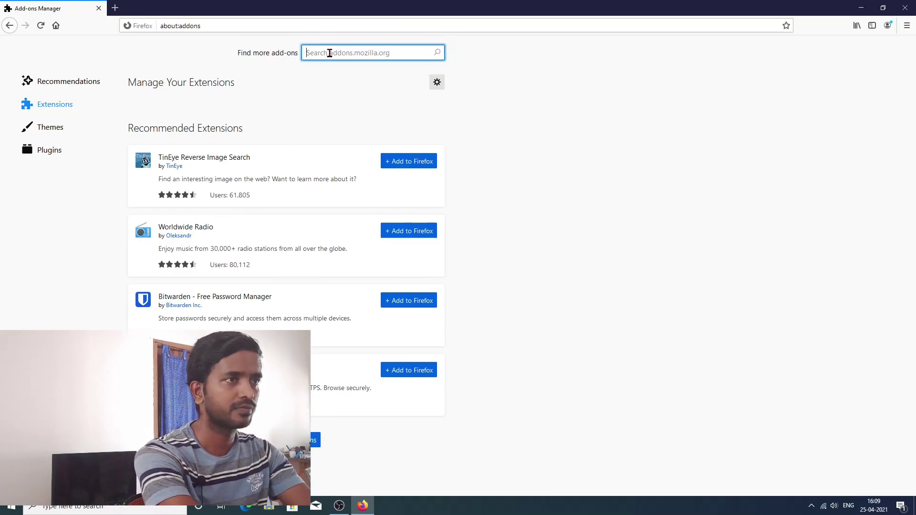
pyautogui.write('ant vidoe')
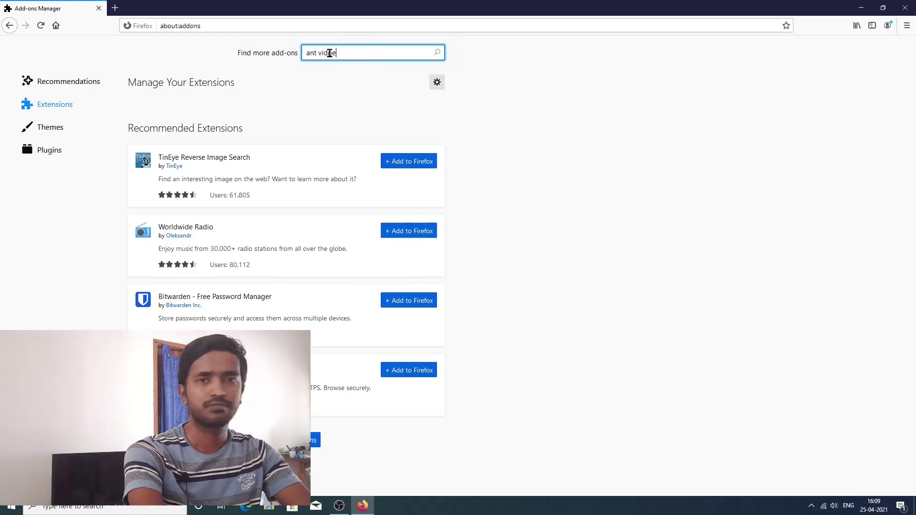
pyautogui.press('Return')
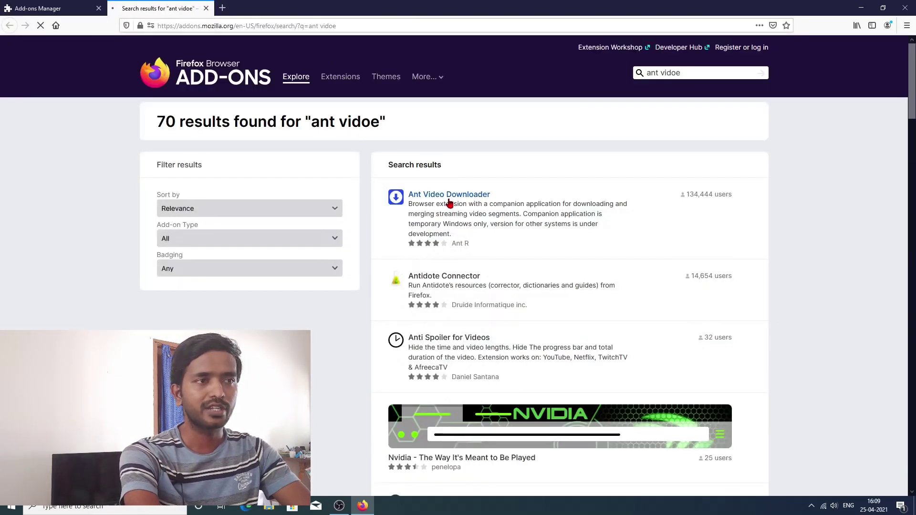
pyautogui.click(449, 196)
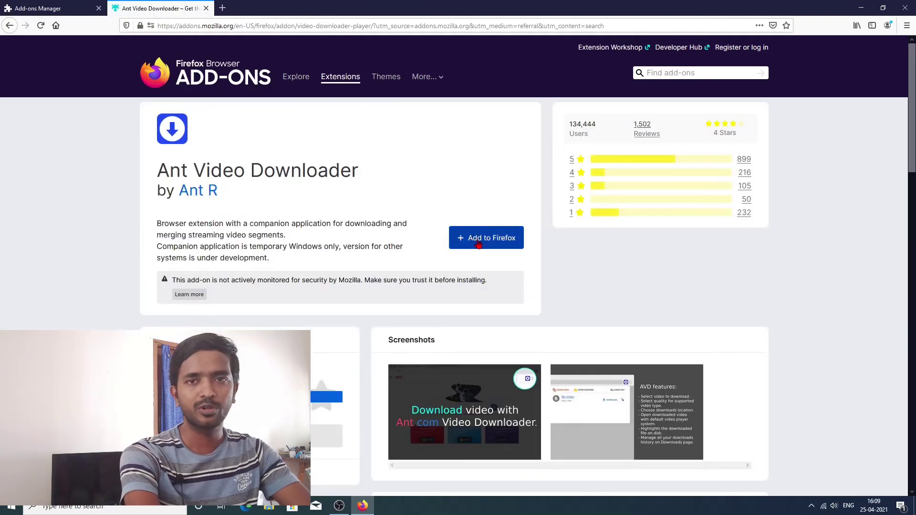
# Step: Add the Ant Video Downloader extension to Firefox, reloading its page to retry, grant its permissions and acknowledge the installation notice
pyautogui.click(479, 243)
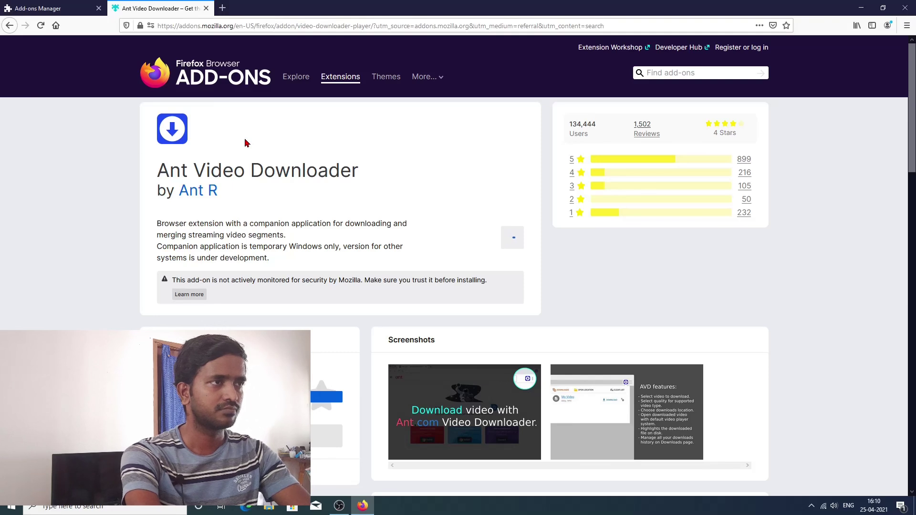
pyautogui.click(329, 26)
pyautogui.press('Return')
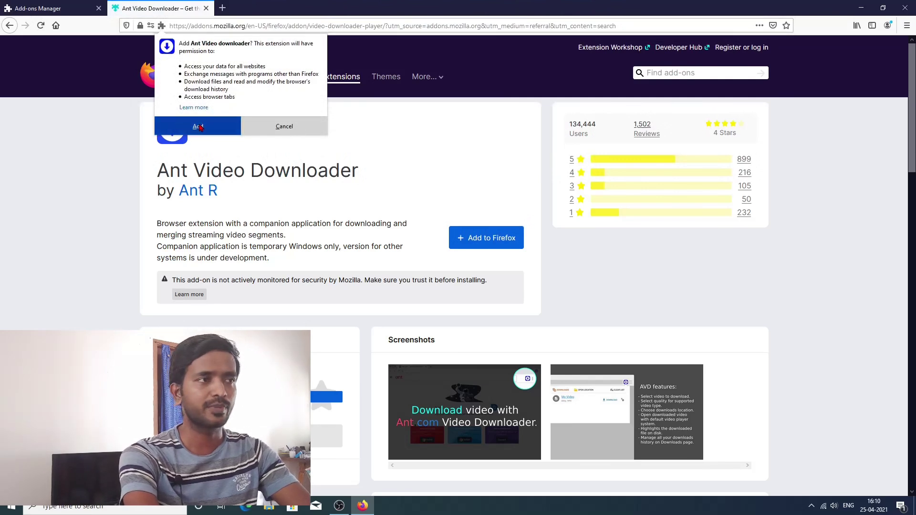
pyautogui.click(198, 126)
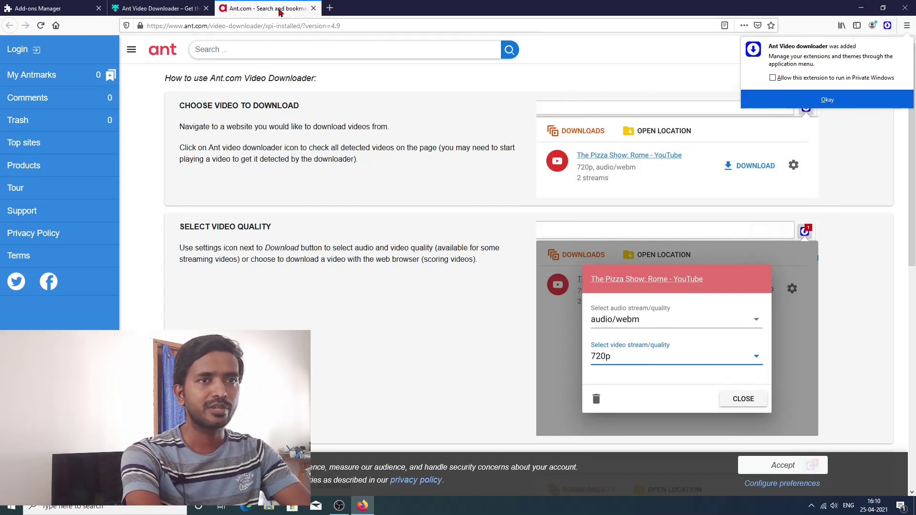
pyautogui.click(851, 100)
# Step: From the Ant Video Downloader extension, download and save the native app installer AVD-NativeApp-4.9.2-Release.msi
pyautogui.click(887, 28)
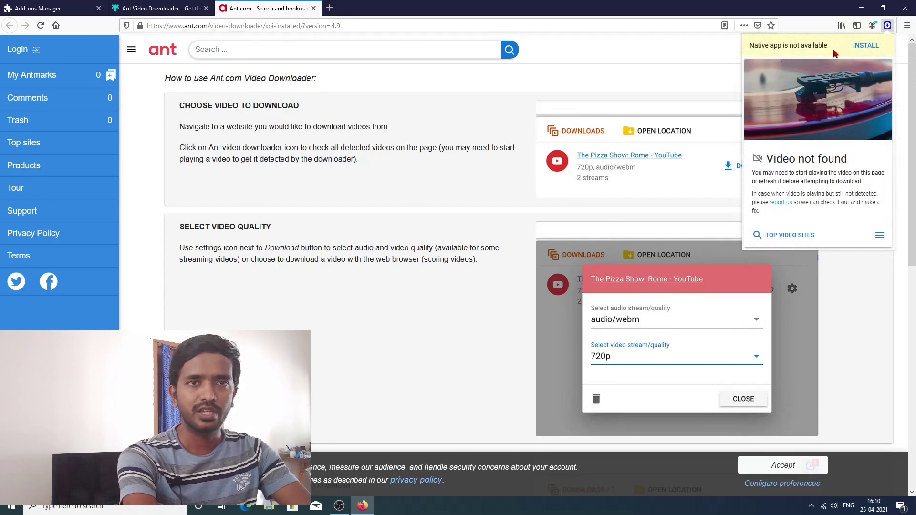
pyautogui.click(866, 48)
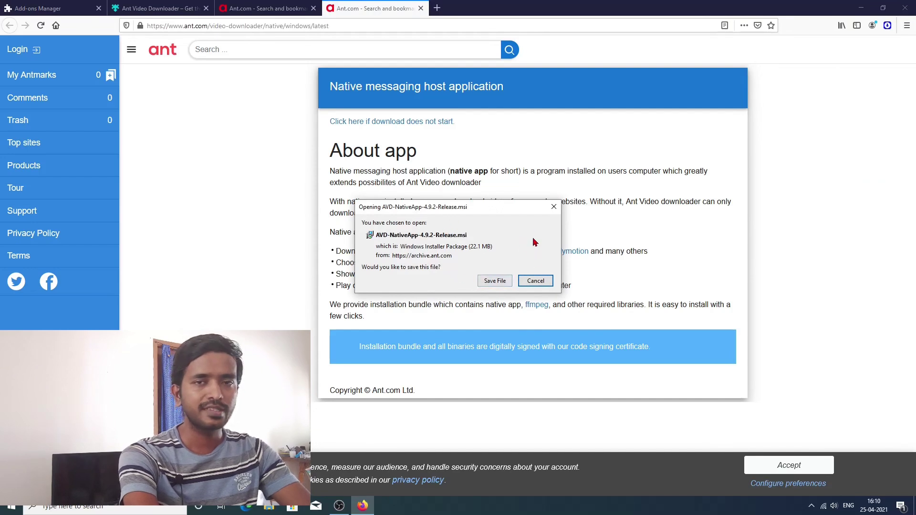
pyautogui.click(493, 282)
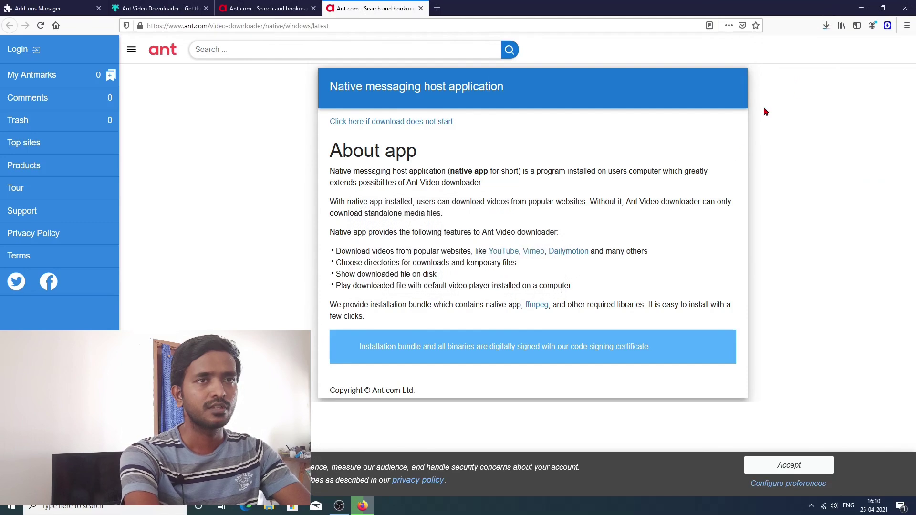
# Step: Run the downloaded native app installer, accept the license agreement and complete the installation
pyautogui.click(827, 29)
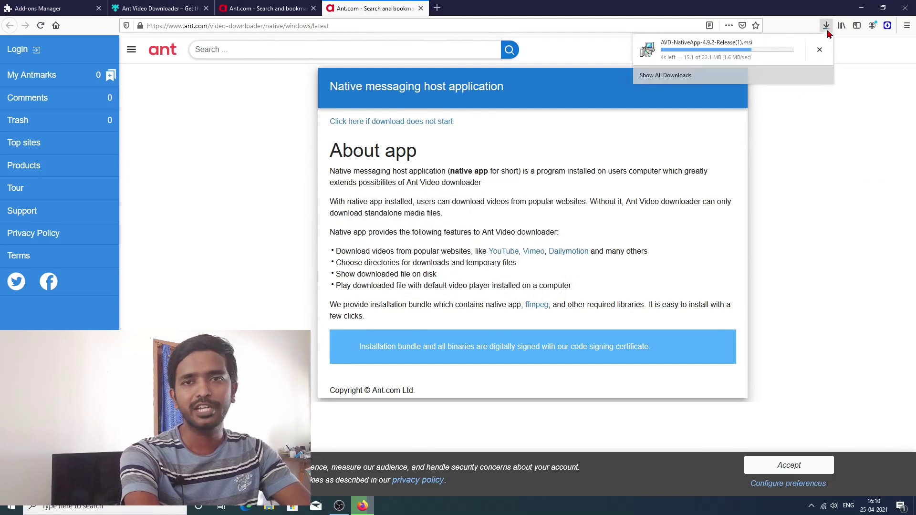
pyautogui.click(710, 58)
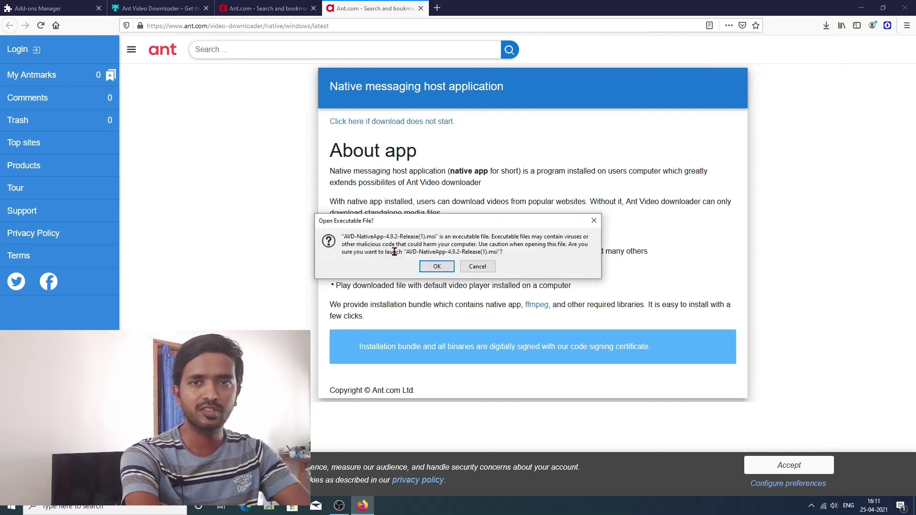
pyautogui.click(439, 268)
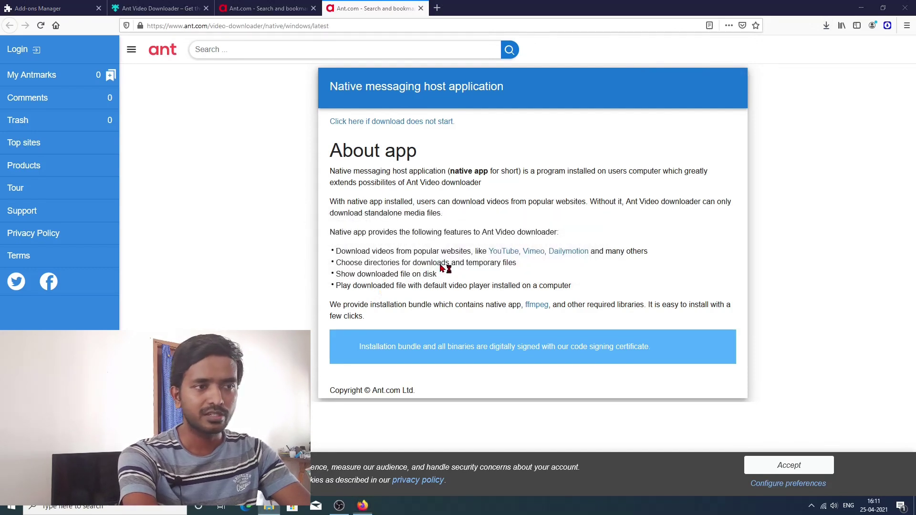
pyautogui.click(426, 307)
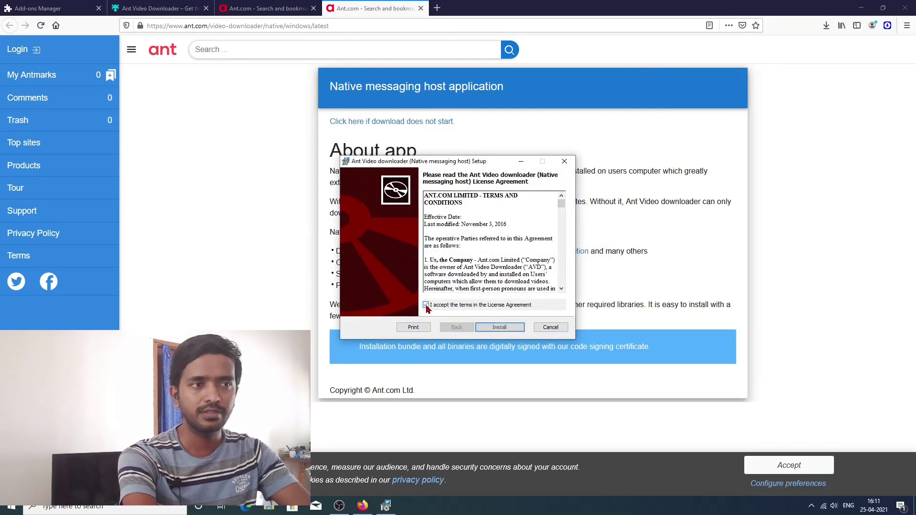
pyautogui.click(492, 329)
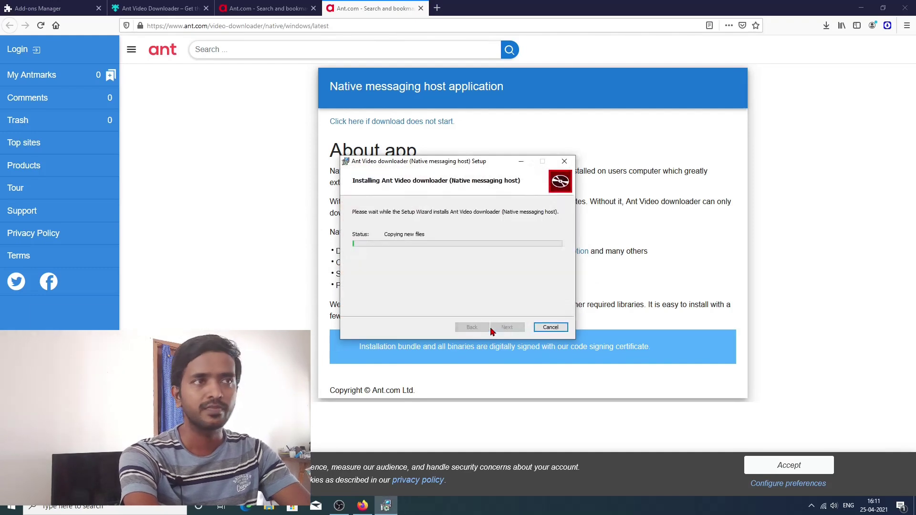
pyautogui.click(500, 330)
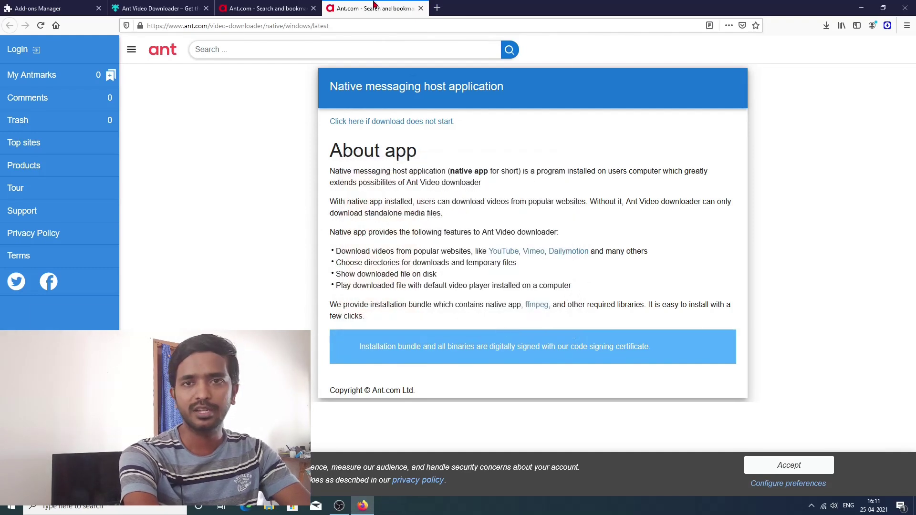
# Step: Open the YouTube channel youtube.com/naveenresearchtamil in a new tab
pyautogui.click(437, 10)
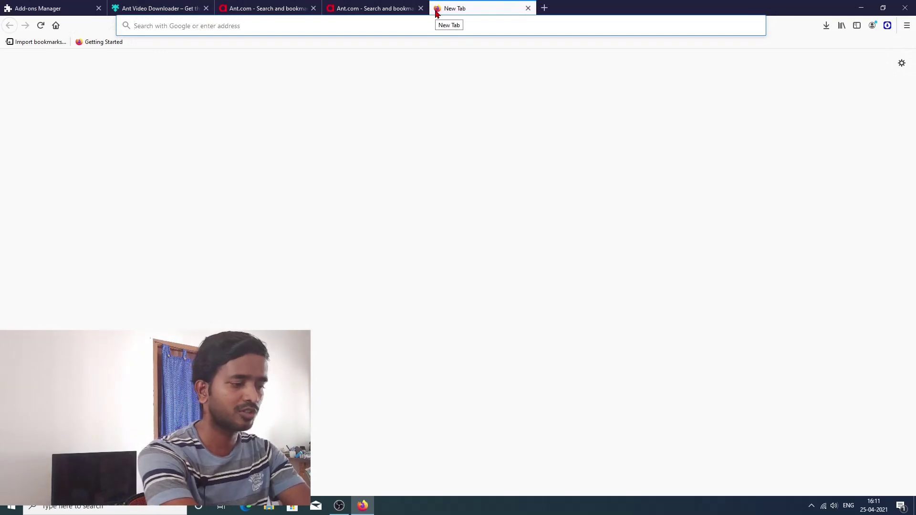
pyautogui.write('youtu')
pyautogui.press('Right')
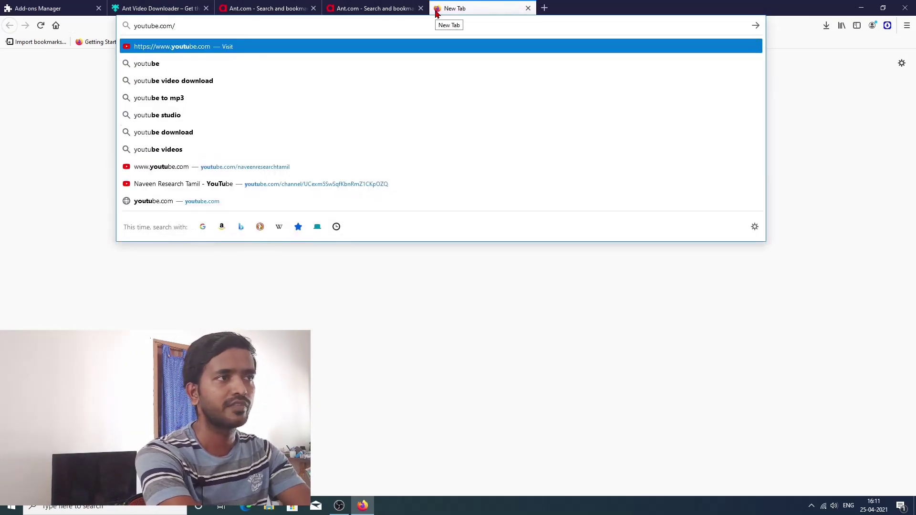
pyautogui.write('naveenresearchtamil')
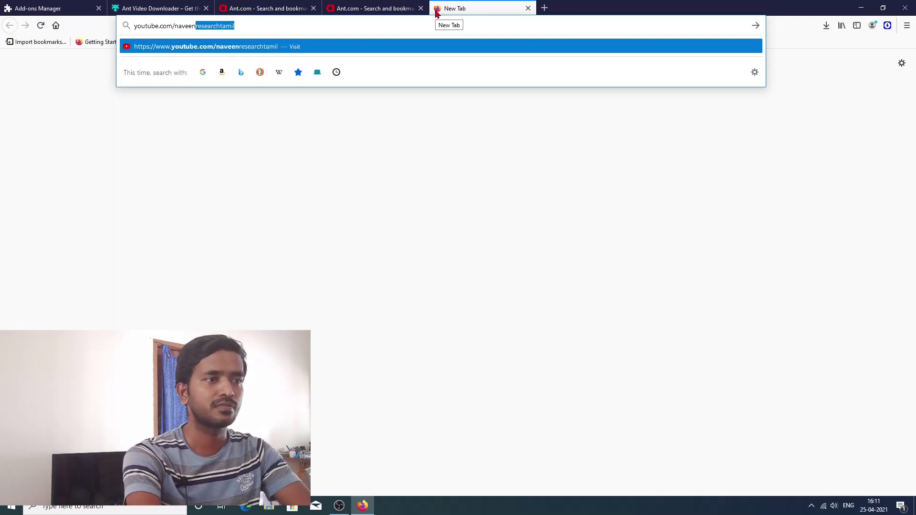
pyautogui.press('Return')
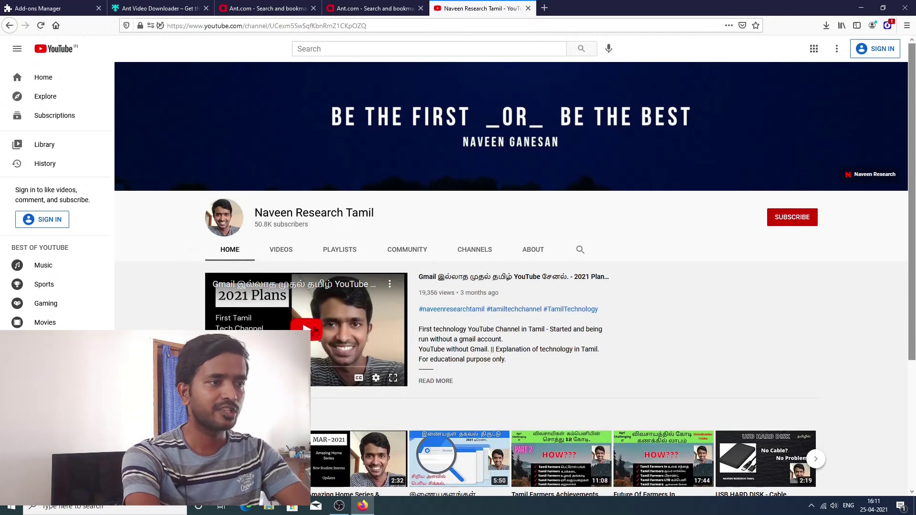
# Step: Play the channel's featured video and start downloading it with Ant Video Downloader
pyautogui.click(315, 330)
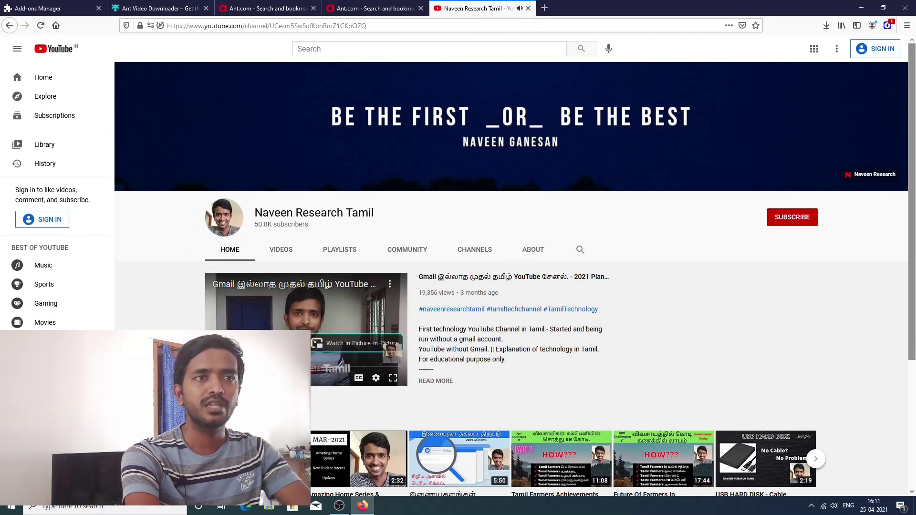
pyautogui.click(886, 28)
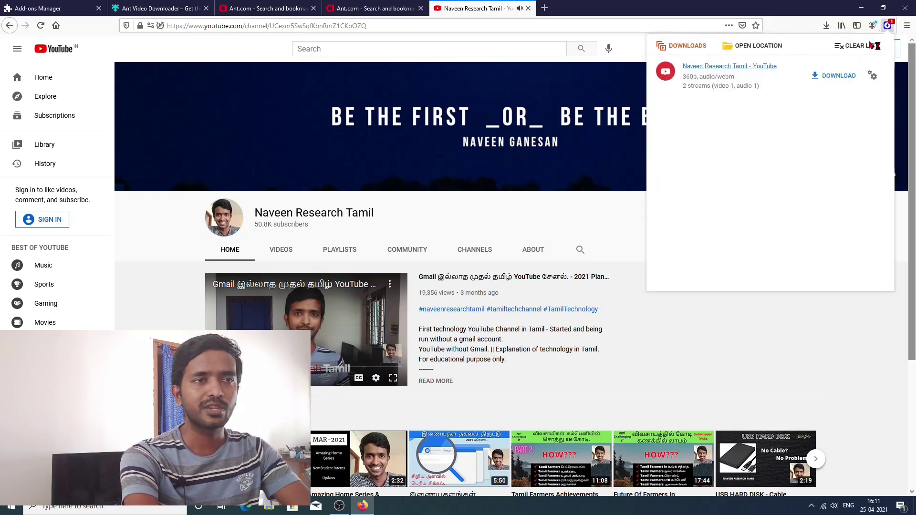
pyautogui.click(836, 76)
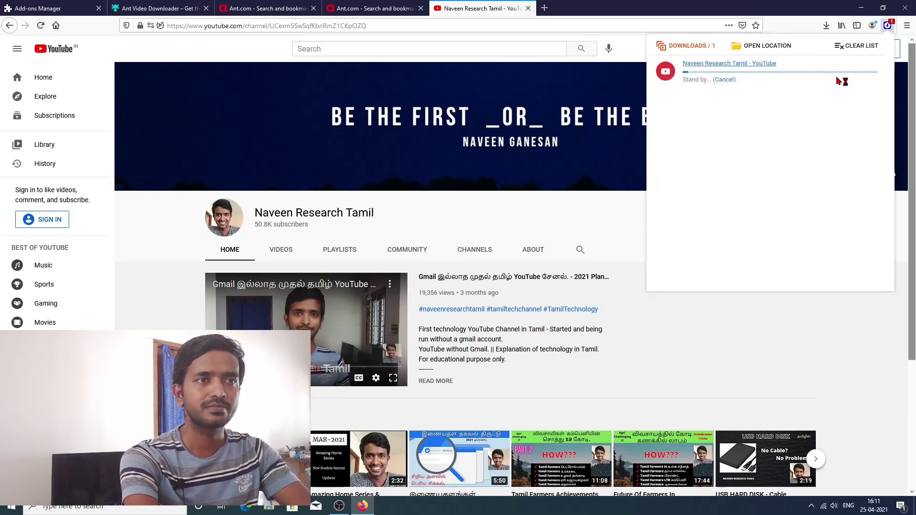